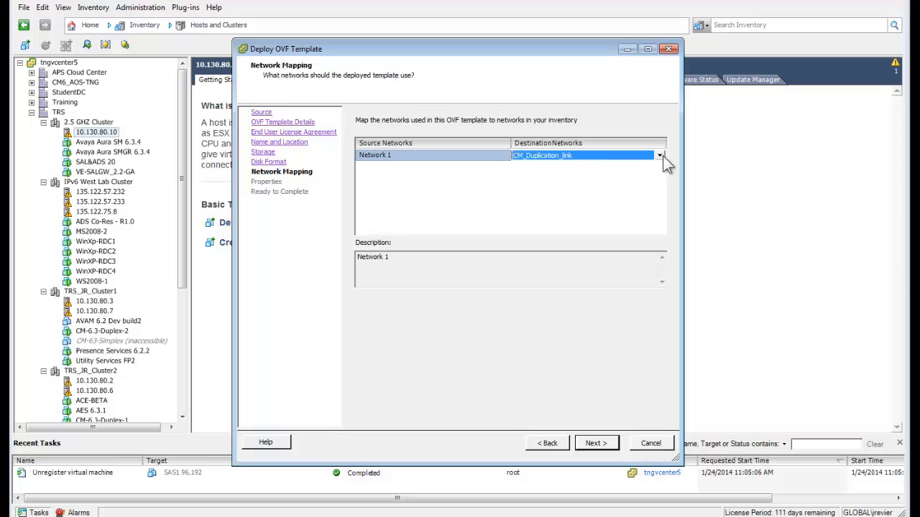
Map Network 1 to its destination network and set the timezone to US/Mountain.
{"action": "left_click", "coordinate": [661, 155]}
{"action": "left_click", "coordinate": [551, 191]}
{"action": "left_click", "coordinate": [600, 444]}
{"action": "left_click", "coordinate": [484, 176]}
{"action": "left_click_drag", "start_coordinate": [486, 217], "coordinate": [486, 201]}
{"action": "left_click", "coordinate": [417, 197]}
Set hostname ads20virtapp, WebLM server 135.122.75.23 and SMTP server smtp.avaya.com.
{"action": "left_click", "coordinate": [414, 229]}
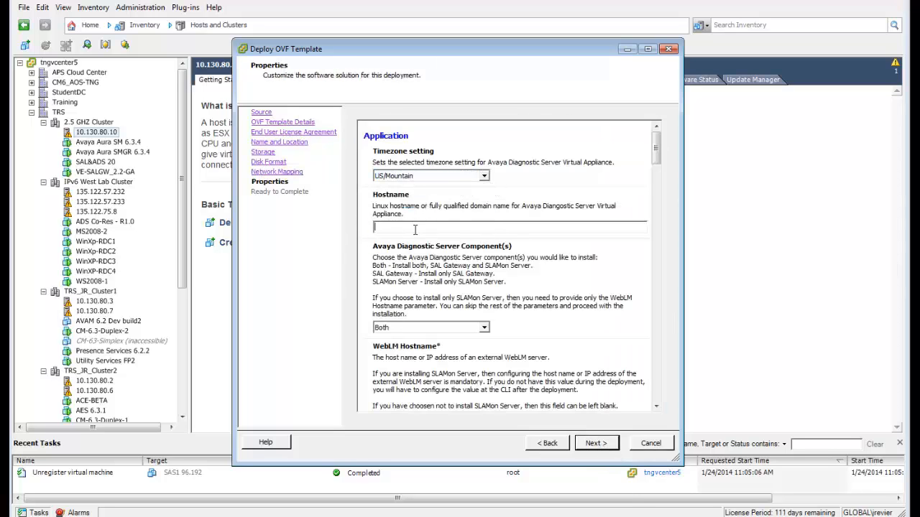
{"action": "type", "text": "ads20virtapp"}
{"action": "left_click", "coordinate": [656, 406]}
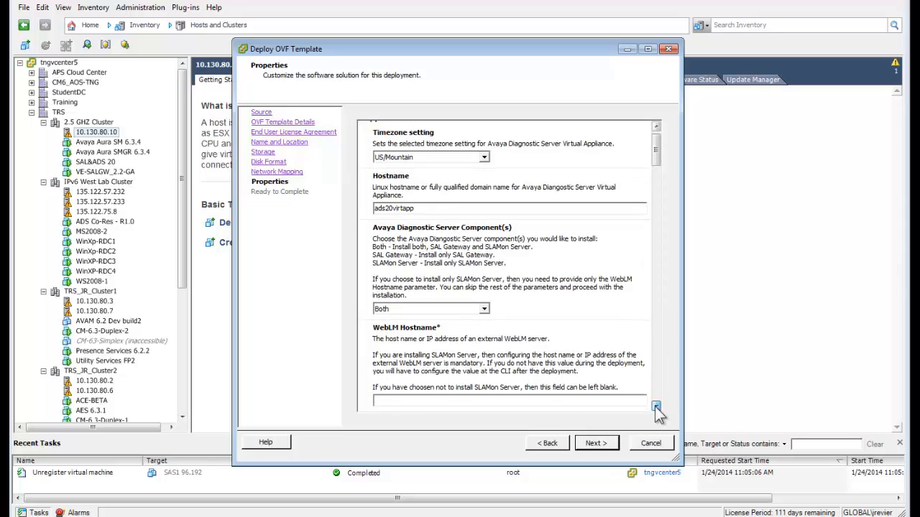
{"action": "left_click", "coordinate": [656, 407]}
{"action": "left_click", "coordinate": [411, 245]}
{"action": "type", "text": "135.122.75.23"}
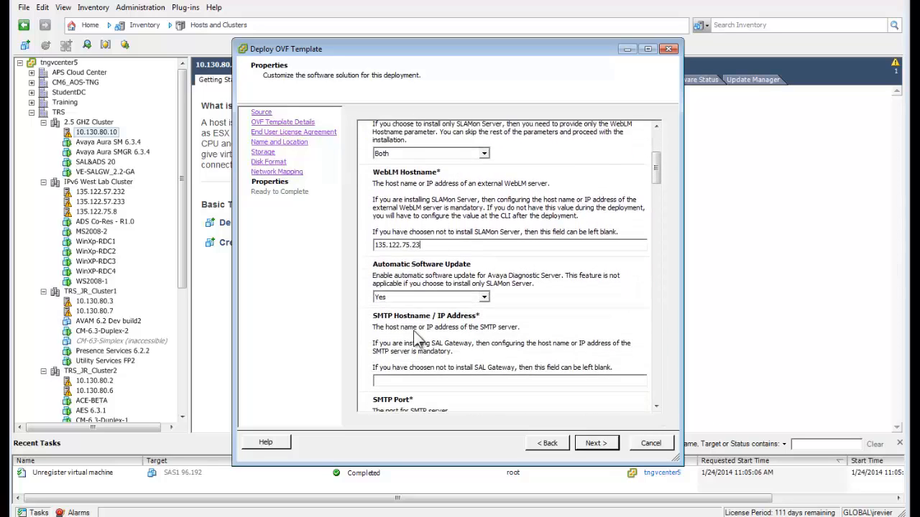
{"action": "left_click", "coordinate": [411, 381]}
{"action": "type", "text": "smtp.avaya.com"}
Fill in the admin e-mail, edit the Solution Element ID digits and trim the Alarm ID.
{"action": "left_click", "coordinate": [656, 407]}
{"action": "left_click", "coordinate": [656, 407]}
{"action": "left_click", "coordinate": [656, 407]}
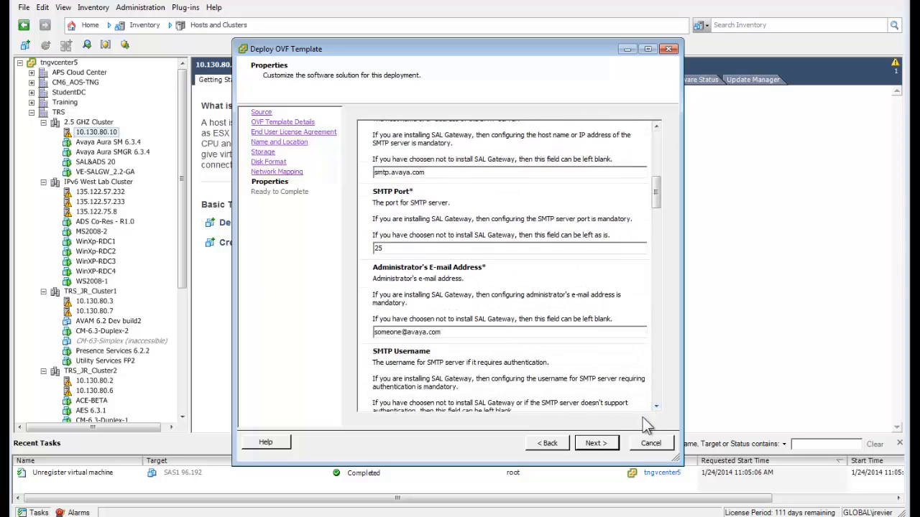
{"action": "left_click", "coordinate": [656, 407]}
{"action": "left_click", "coordinate": [656, 407]}
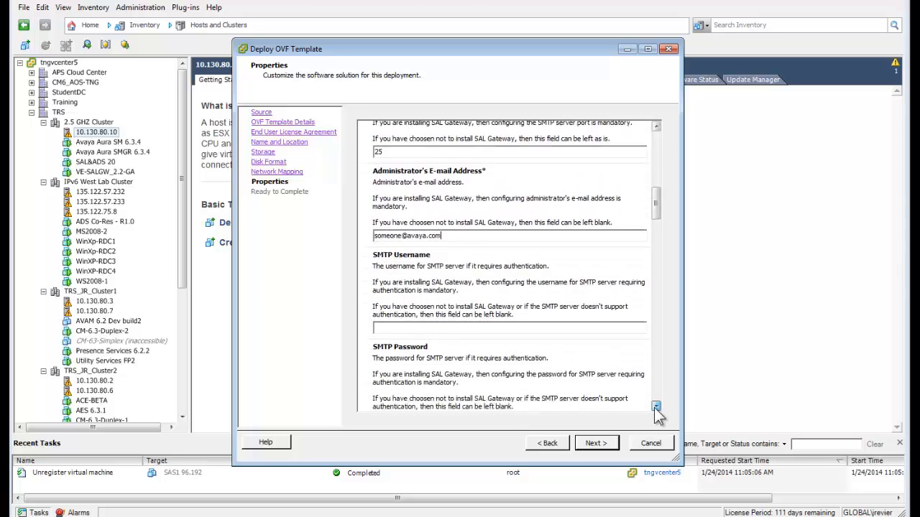
{"action": "left_click", "coordinate": [656, 407]}
{"action": "left_click", "coordinate": [656, 407]}
{"action": "left_click", "coordinate": [656, 406]}
{"action": "left_click", "coordinate": [656, 407]}
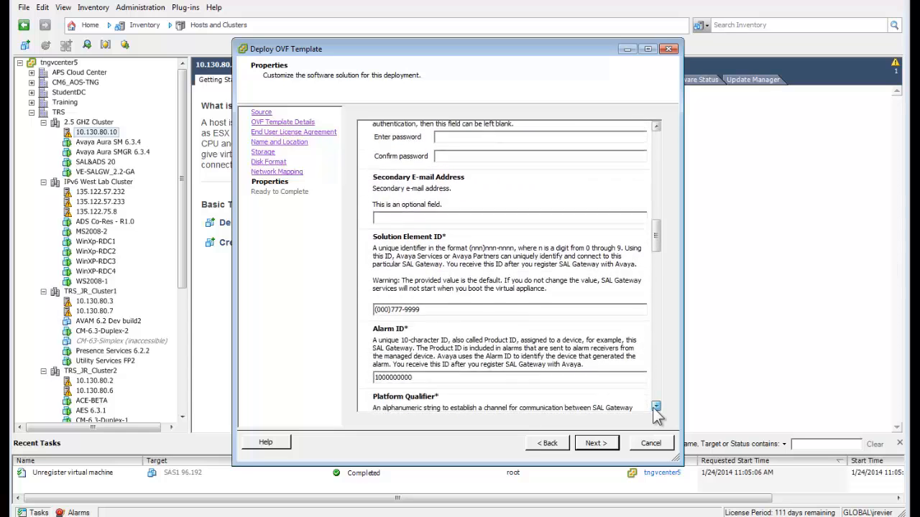
{"action": "left_click", "coordinate": [656, 407]}
{"action": "type", "text": ")666"}
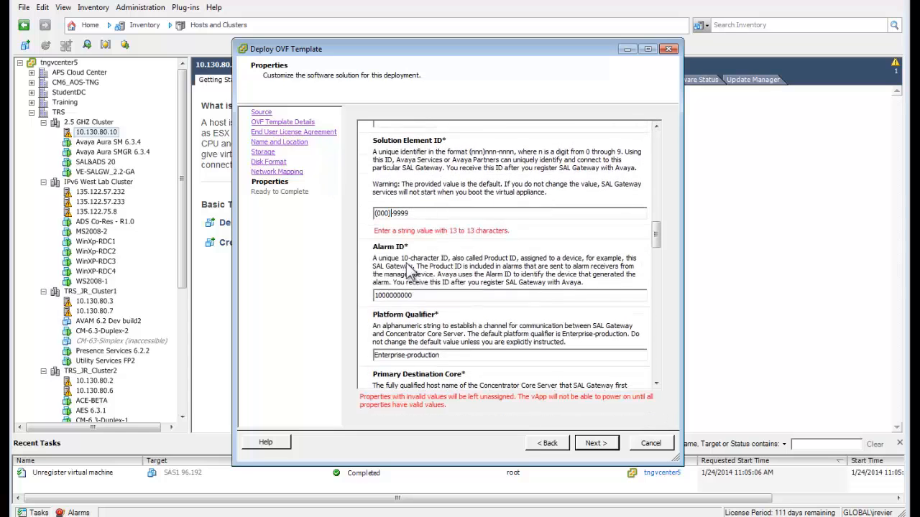
{"action": "left_click", "coordinate": [417, 283]}
{"action": "key", "text": "BackSpace"}
{"action": "key", "text": "BackSpace"}
{"action": "key", "text": "BackSpace"}
{"action": "key", "text": "BackSpace"}
Finish entering the Alarm ID and scroll down to the Networking Properties.
{"action": "type", "text": "2564"}
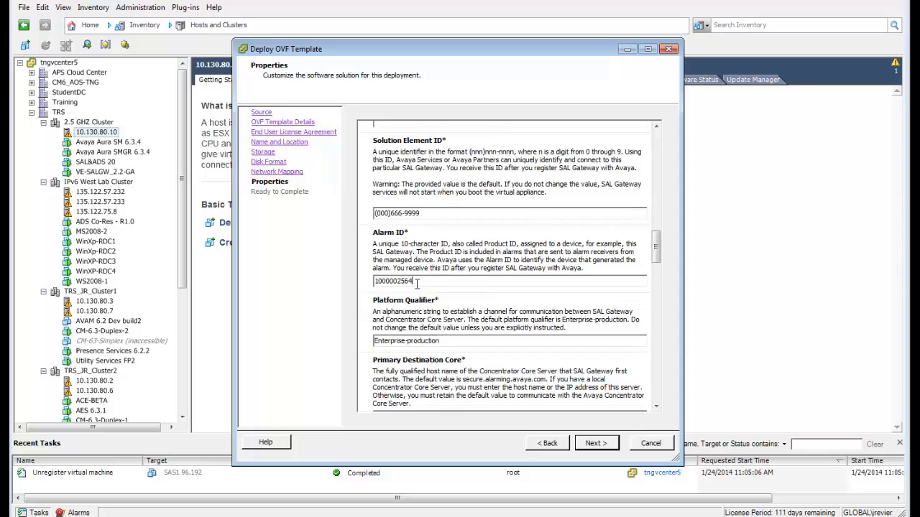
{"action": "left_click", "coordinate": [656, 407]}
{"action": "left_click", "coordinate": [656, 407]}
{"action": "left_click", "coordinate": [656, 407]}
{"action": "left_click", "coordinate": [656, 407]}
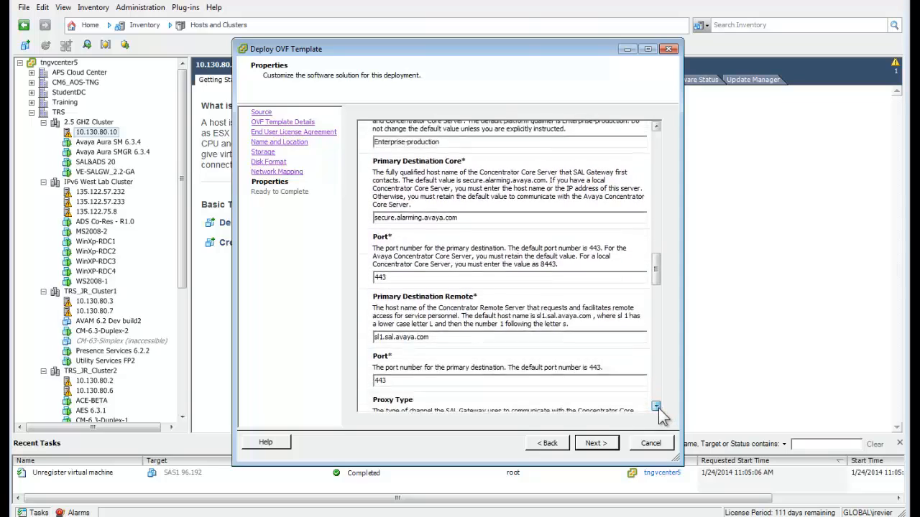
{"action": "left_click", "coordinate": [656, 407]}
{"action": "left_click", "coordinate": [656, 407]}
{"action": "left_click", "coordinate": [656, 407]}
{"action": "left_click", "coordinate": [656, 407]}
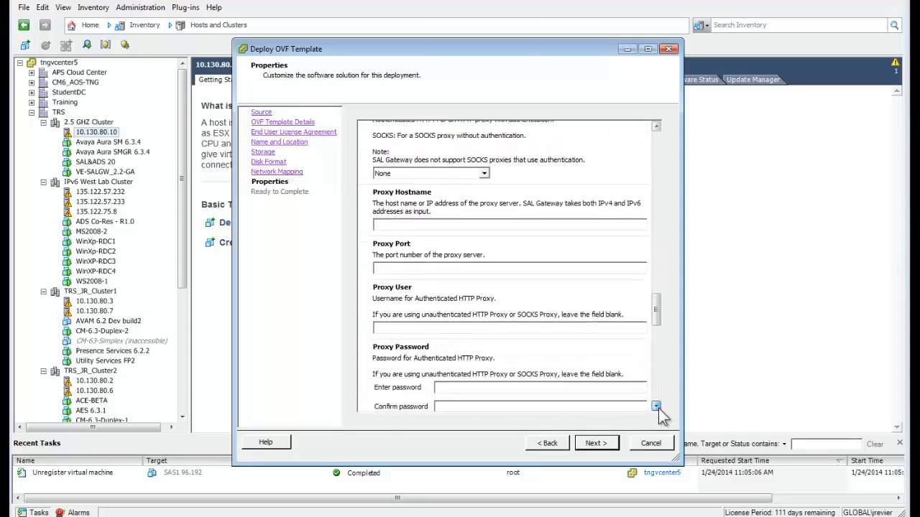
{"action": "left_click", "coordinate": [657, 406]}
{"action": "left_click", "coordinate": [656, 407]}
{"action": "left_click", "coordinate": [656, 406]}
{"action": "left_click", "coordinate": [656, 407]}
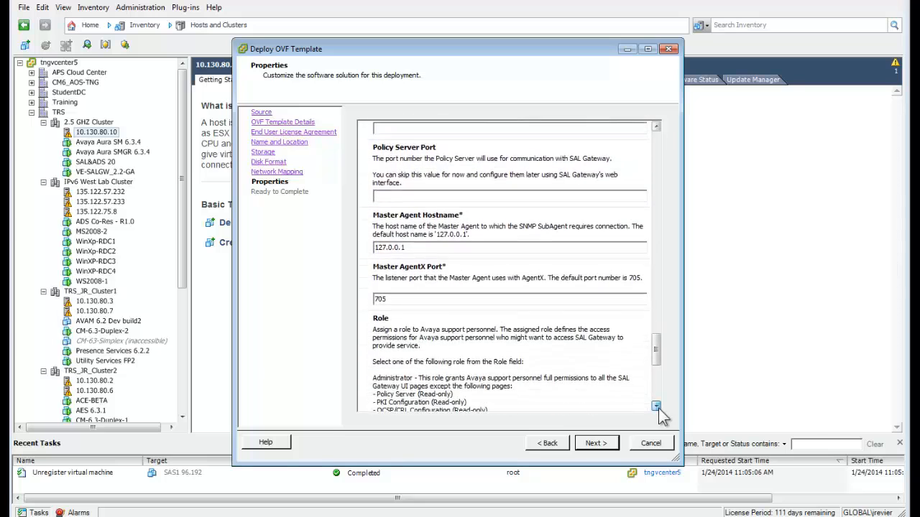
{"action": "left_click", "coordinate": [657, 407]}
{"action": "left_click", "coordinate": [656, 407]}
{"action": "left_click", "coordinate": [656, 406]}
{"action": "left_click", "coordinate": [656, 407]}
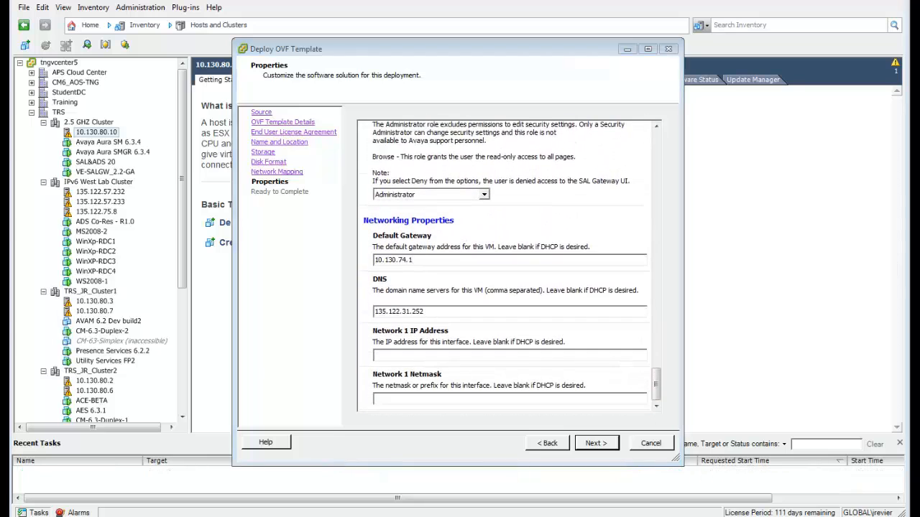
Enter gateway 10.130.74.1, DNS 135.122.31.252, IP 10.130.74.126 and netmask 255.255.255.0.
{"action": "left_click", "coordinate": [438, 311]}
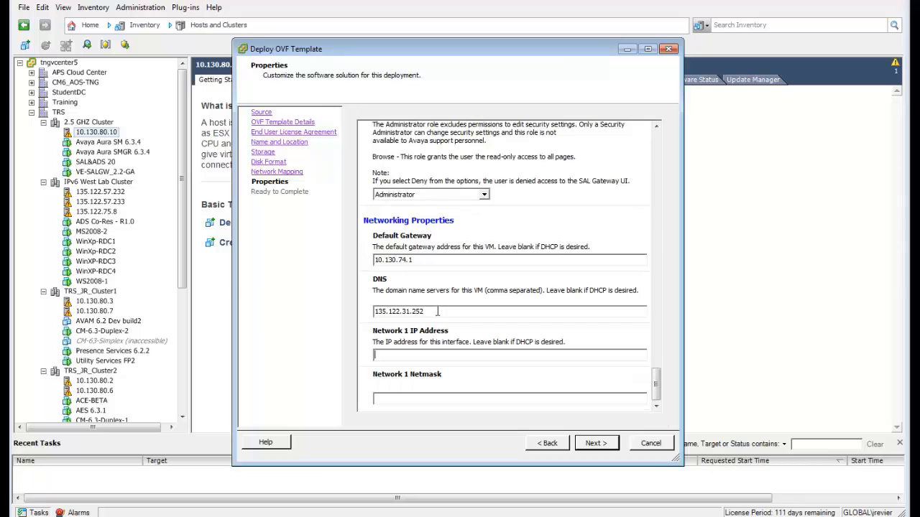
{"action": "type", "text": "10.130.74.126"}
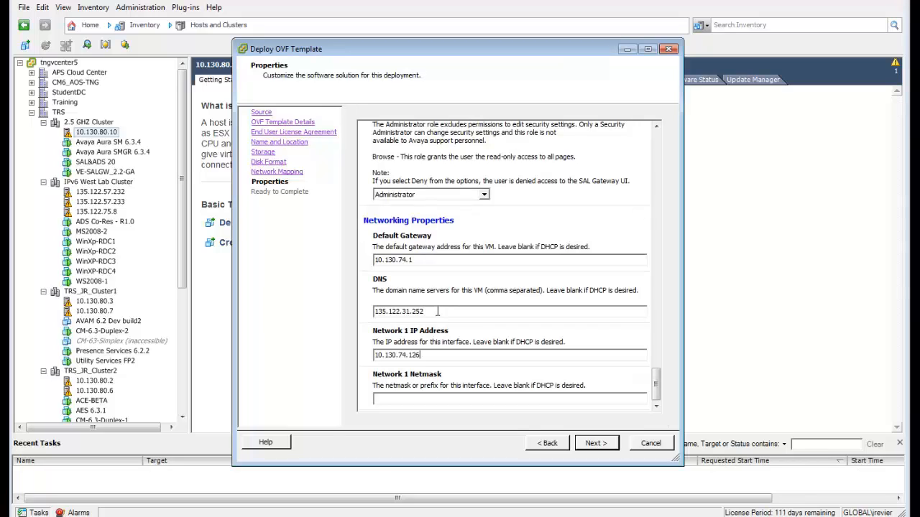
{"action": "key", "text": "Tab"}
{"action": "type", "text": "255.255.2"}
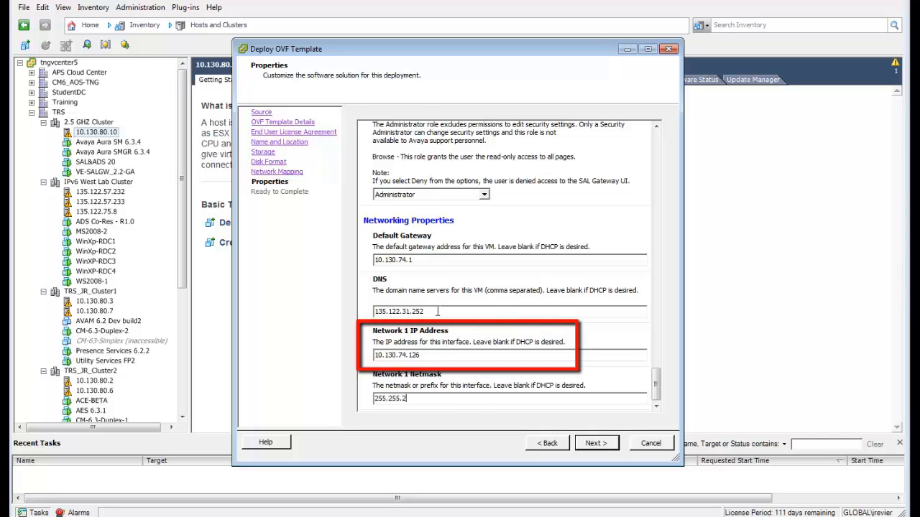
{"action": "type", "text": "55.0"}
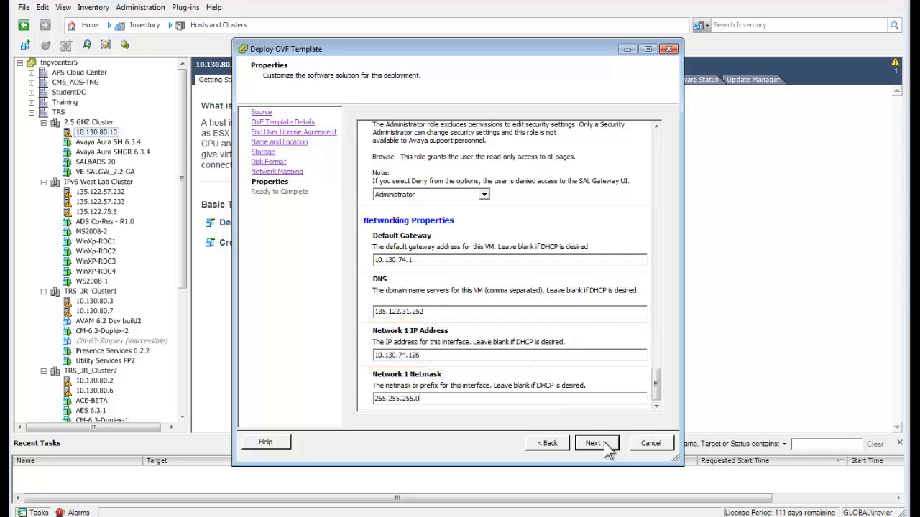
Review the Ready to Complete summary and finish deploying ADS 2.0 Virtual Appliance.
{"action": "left_click", "coordinate": [606, 444]}
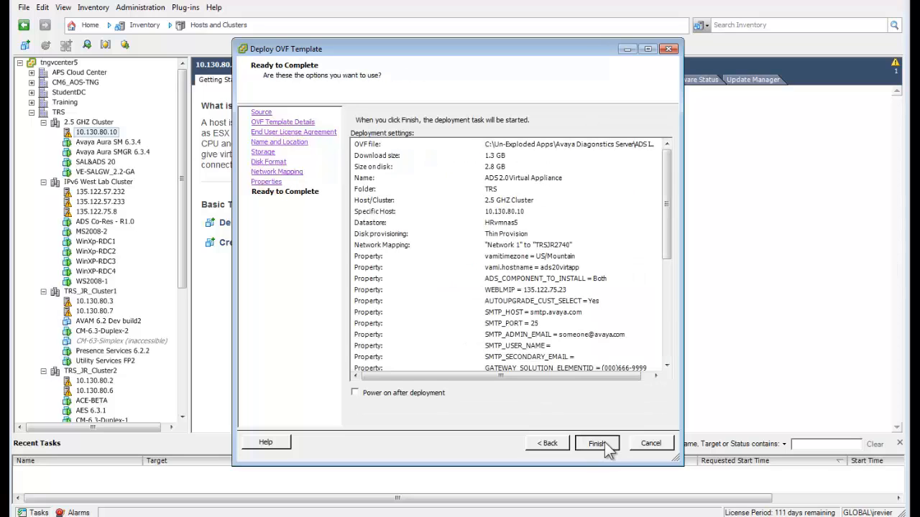
{"action": "left_click", "coordinate": [597, 443]}
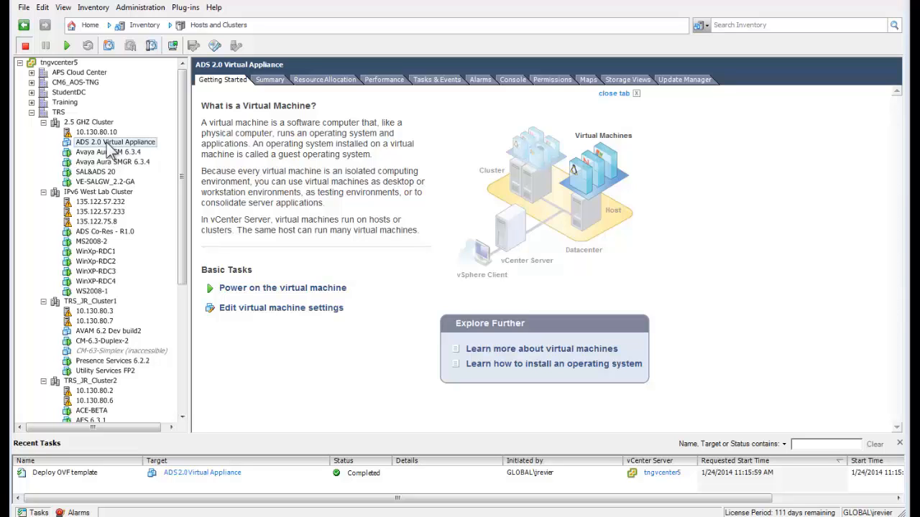
In the VM's vApp Properties, change Network 1 IP Address to 10.130.74.51 and save.
{"action": "right_click", "coordinate": [107, 143]}
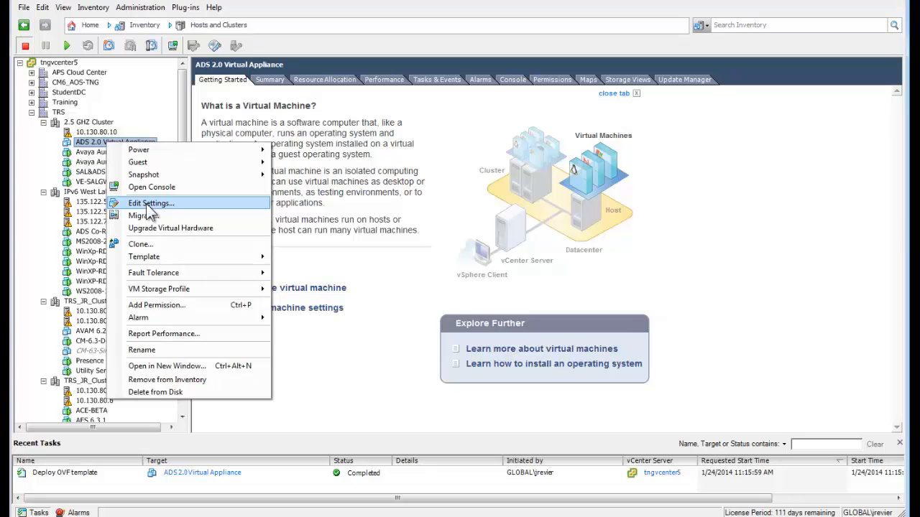
{"action": "left_click", "coordinate": [149, 204]}
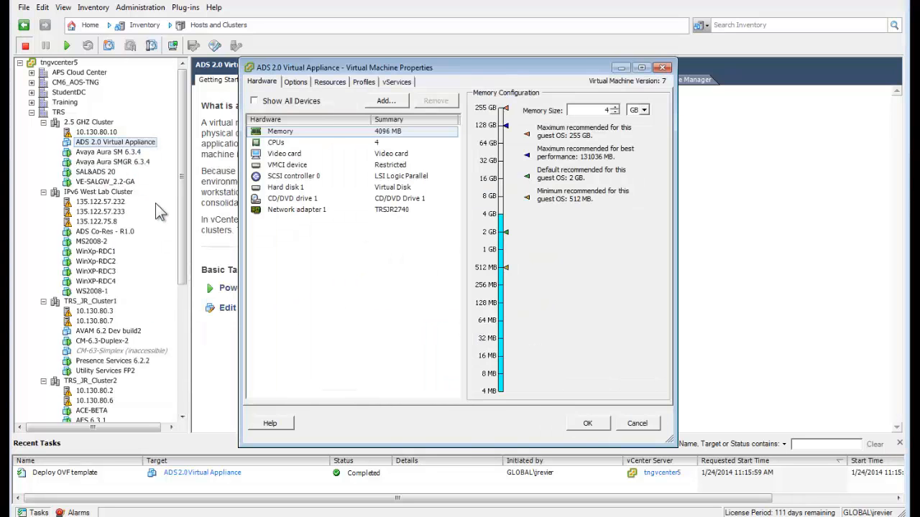
{"action": "left_click", "coordinate": [297, 83]}
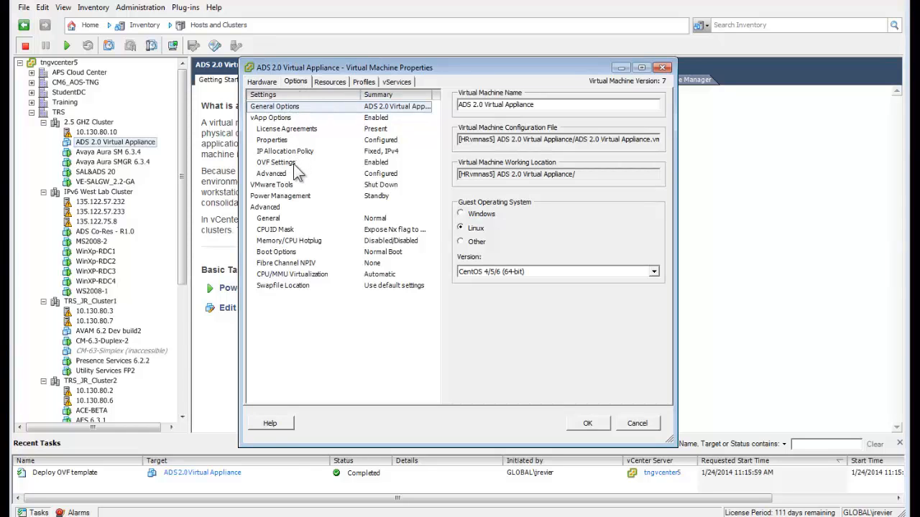
{"action": "left_click", "coordinate": [277, 141]}
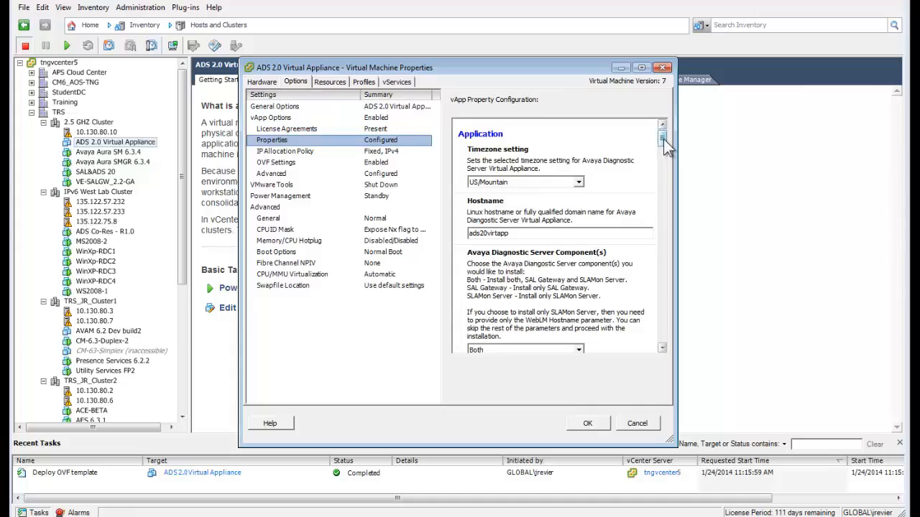
{"action": "left_click_drag", "start_coordinate": [663, 139], "coordinate": [665, 345]}
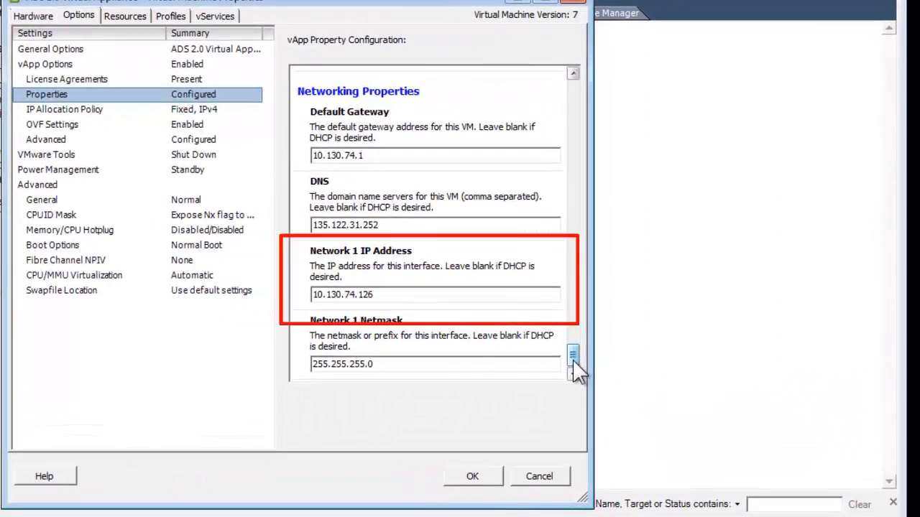
{"action": "left_click", "coordinate": [379, 294]}
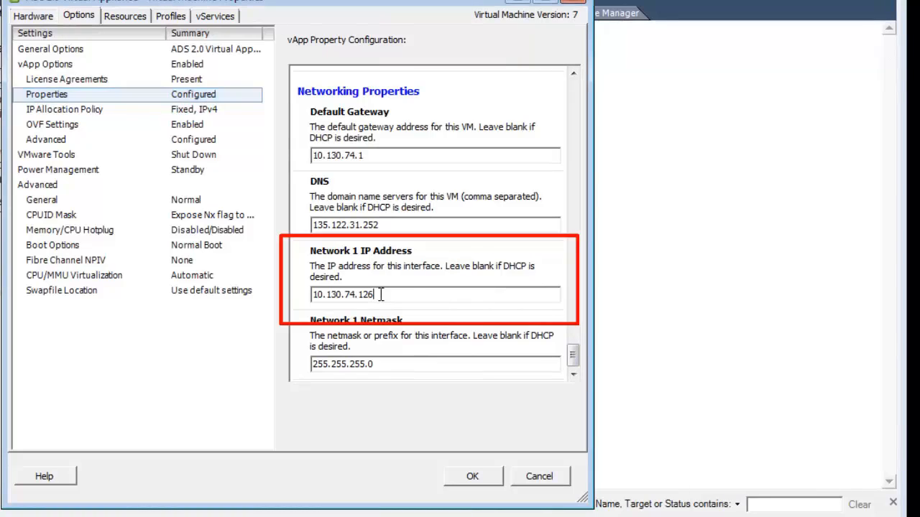
{"action": "key", "text": "BackSpace"}
{"action": "key", "text": "BackSpace"}
{"action": "key", "text": "BackSpace"}
{"action": "type", "text": "51"}
{"action": "left_click", "coordinate": [474, 478]}
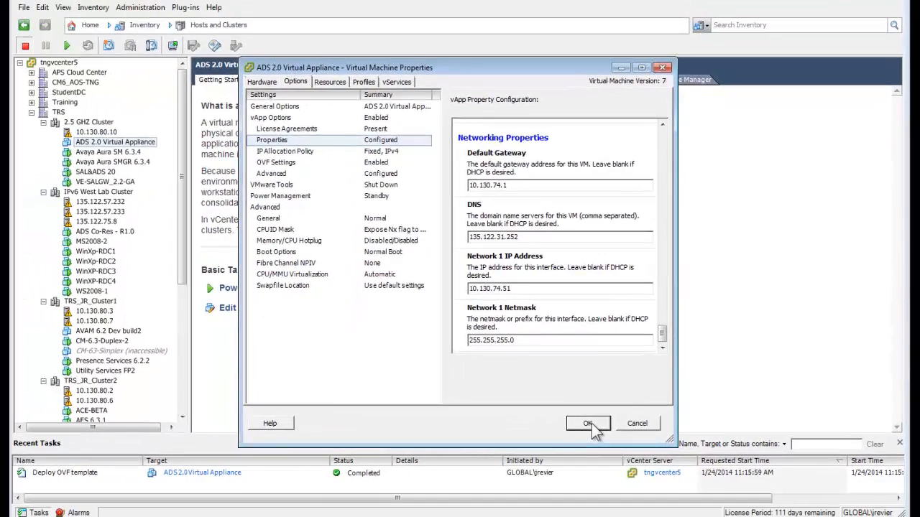
{"action": "left_click", "coordinate": [591, 424]}
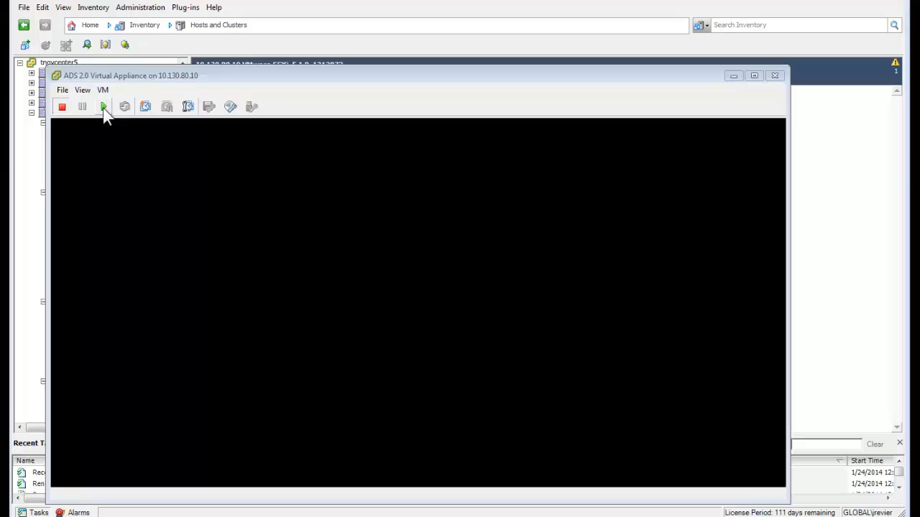
Power on ADS 2.0 Virtual Appliance and enter admin as the console login name.
{"action": "left_click", "coordinate": [103, 107]}
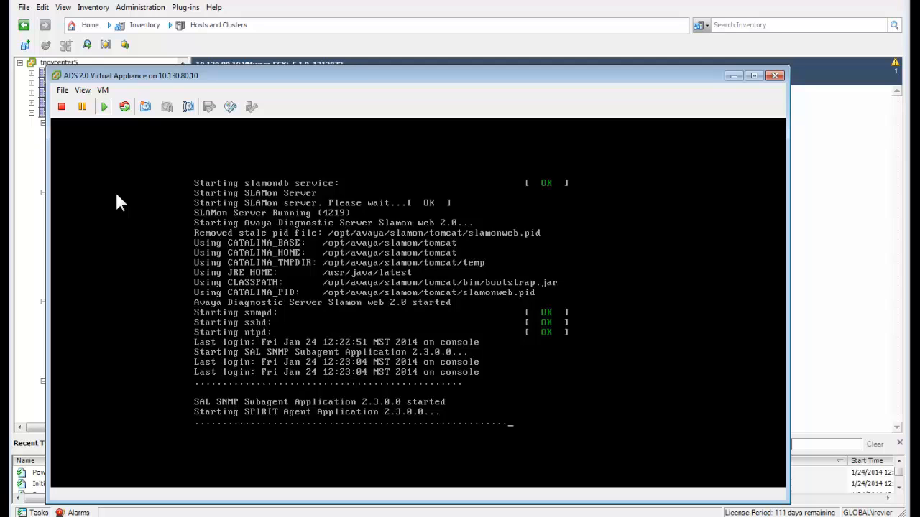
{"action": "type", "text": "admin"}
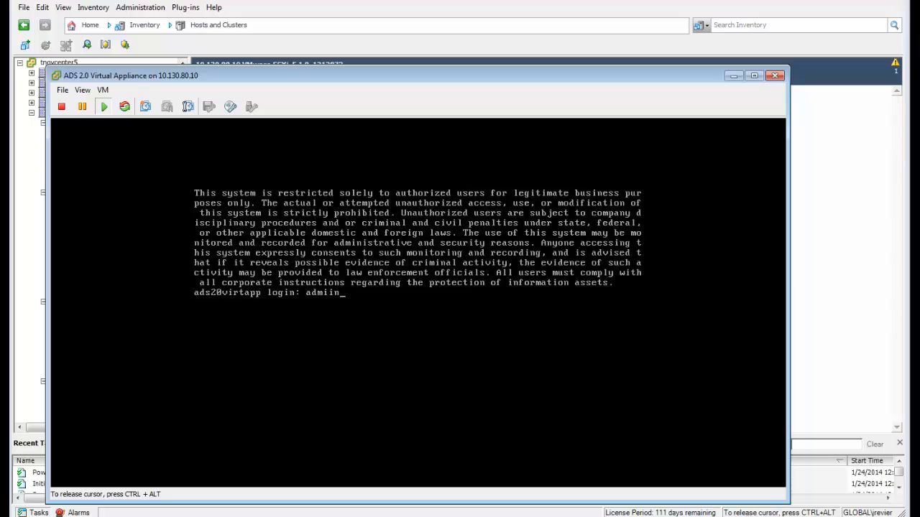
{"action": "key", "text": "Return"}
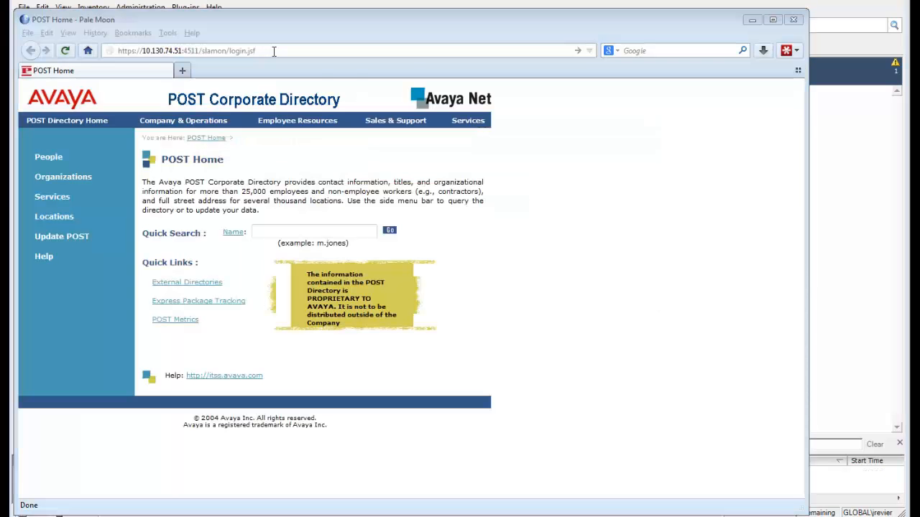
{"action": "left_click", "coordinate": [274, 51]}
{"action": "type", "text": "https://10.130.74.51:4511/slamon/login.jsf"}
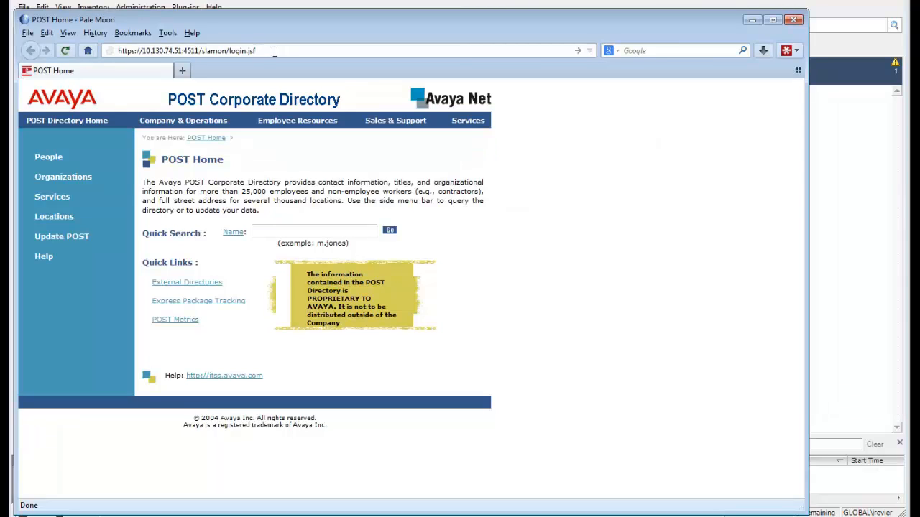
{"action": "key", "text": "Return"}
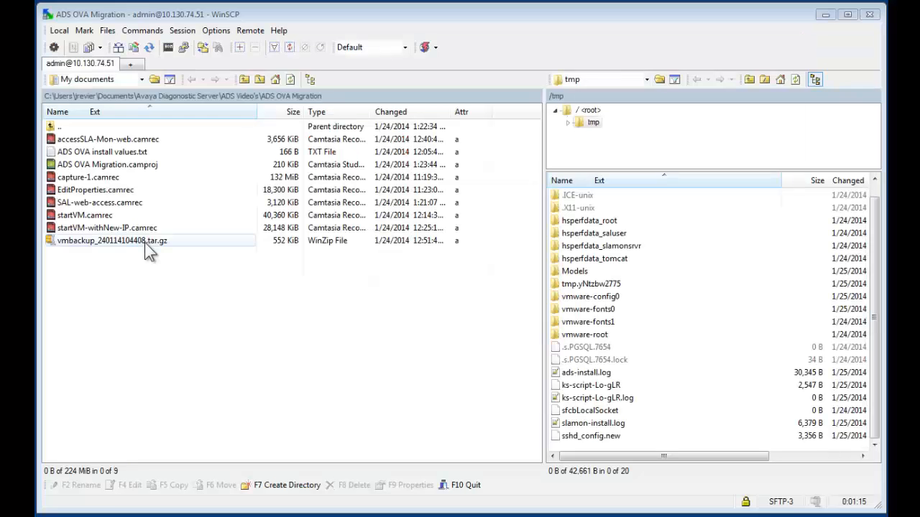
Drag vmbackup_240114104408.tar.gz onto the remote /tmp pane and confirm the copy.
{"action": "left_click_drag", "start_coordinate": [144, 242], "coordinate": [672, 447]}
{"action": "left_click", "coordinate": [488, 317]}
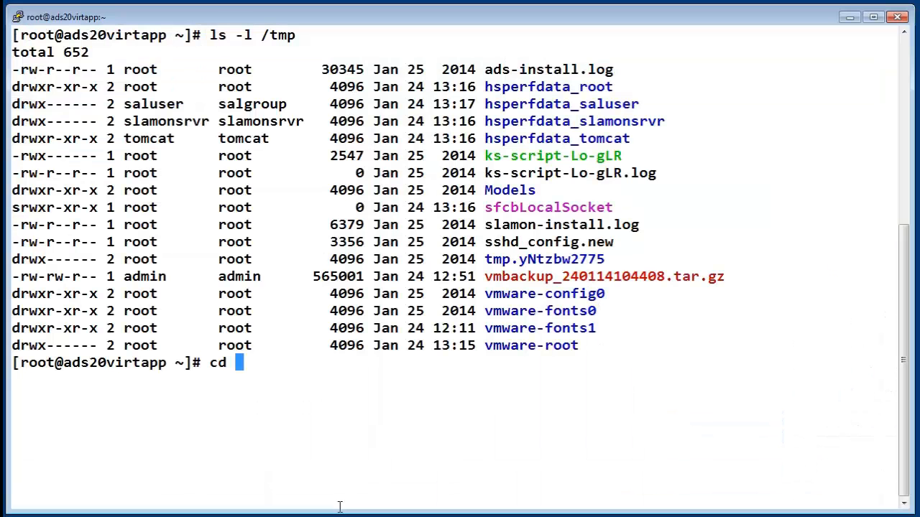
In /tmp, run restore vmbackup_240114104408.tar.gz, then sign in to the SAL Gateway page.
{"action": "type", "text": "/tmp"}
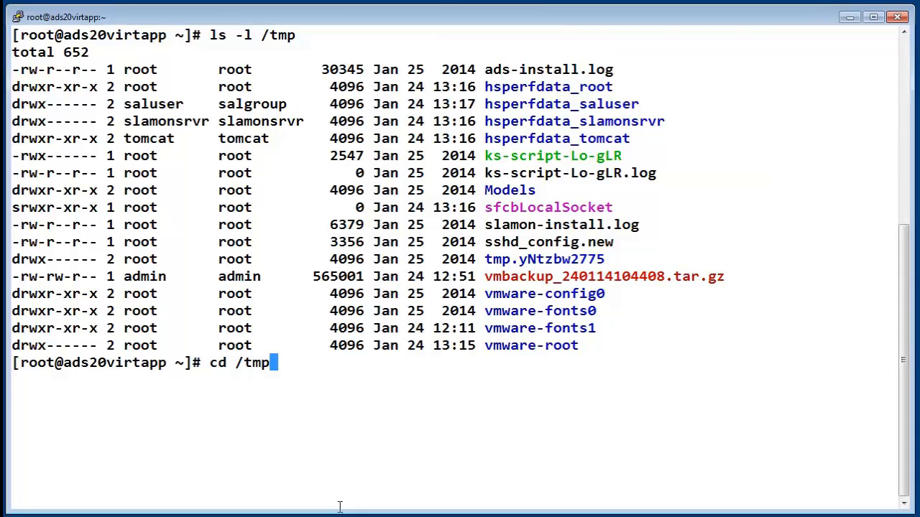
{"action": "key", "text": "Return"}
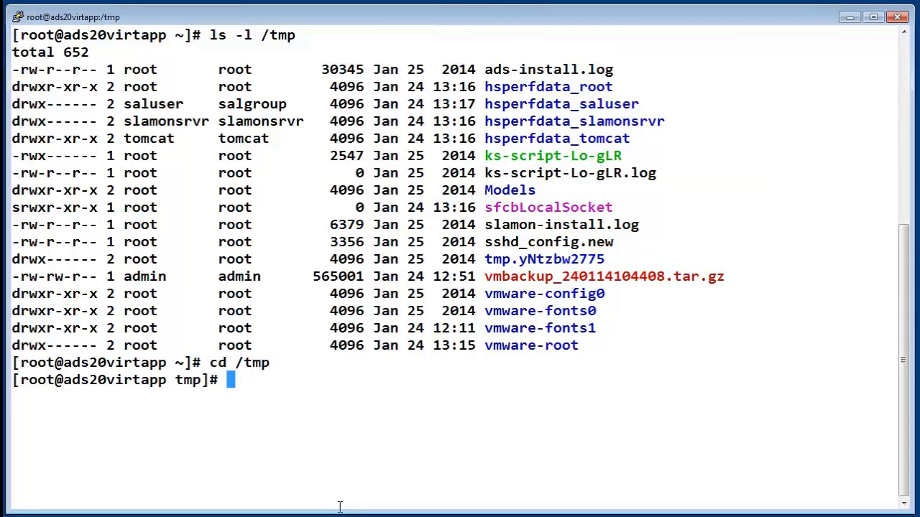
{"action": "type", "text": "restore"}
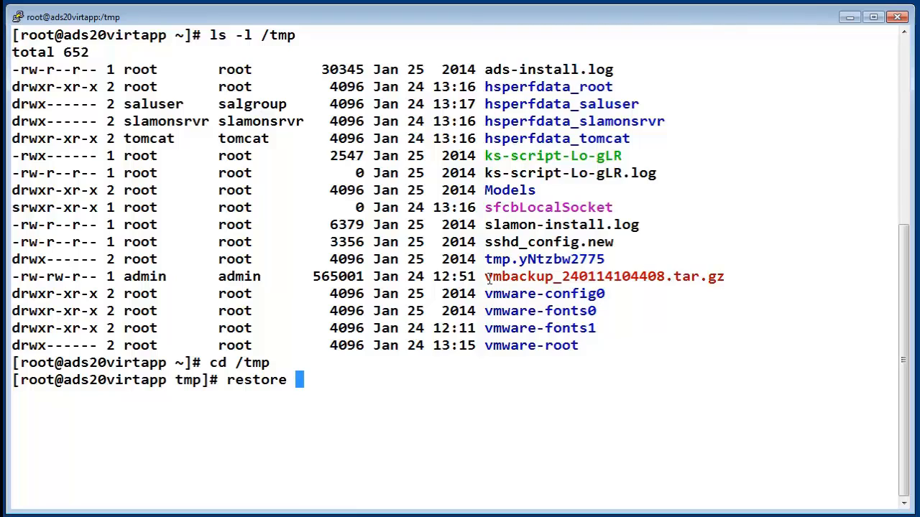
{"action": "left_click_drag", "start_coordinate": [487, 278], "coordinate": [720, 280]}
{"action": "right_click", "coordinate": [721, 280]}
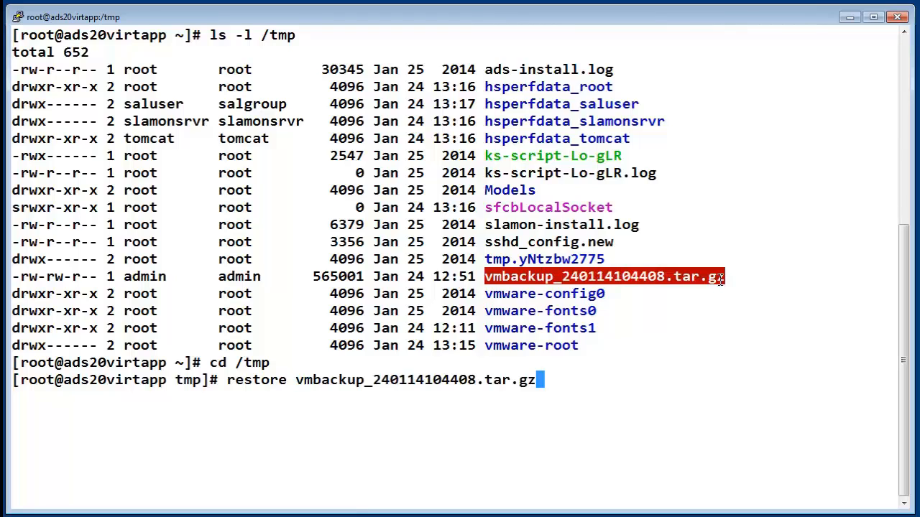
{"action": "key", "text": "Return"}
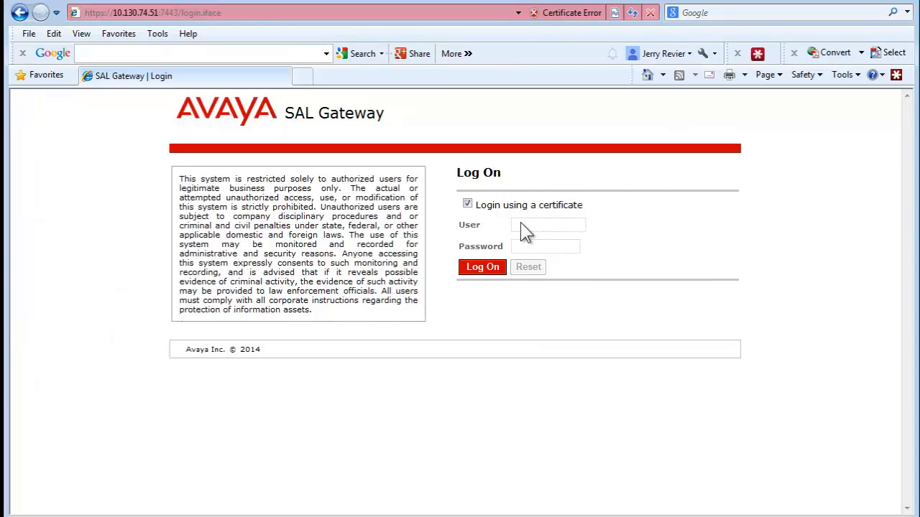
{"action": "left_click", "coordinate": [492, 269]}
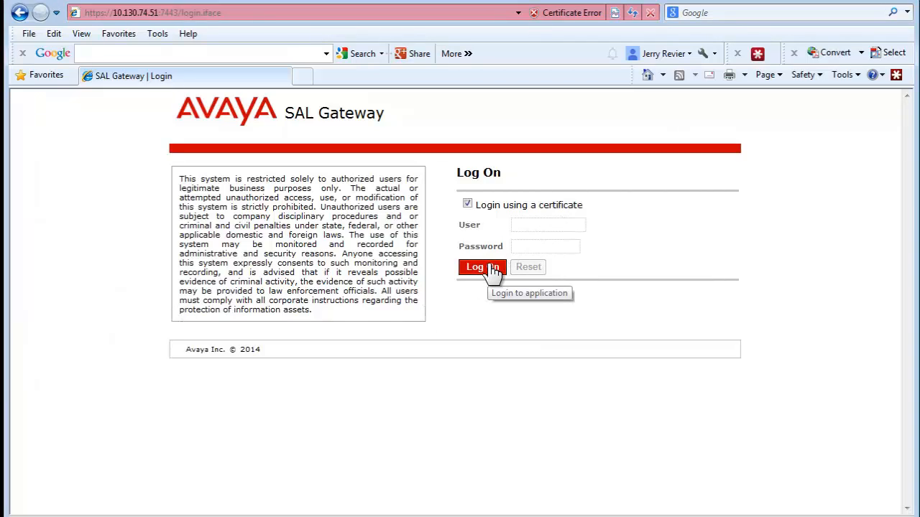